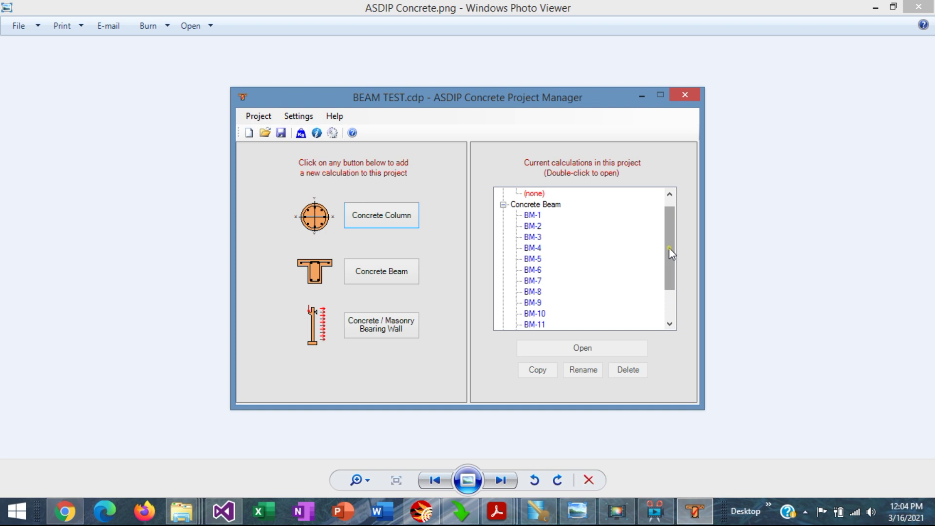
Open the BM-1 beam design and show its two-span construction elevation with bars and stirrups.
mouse_move(668, 247)
left_mouse_down()
mouse_move(670, 277)
mouse_move(671, 257)
left_mouse_up()
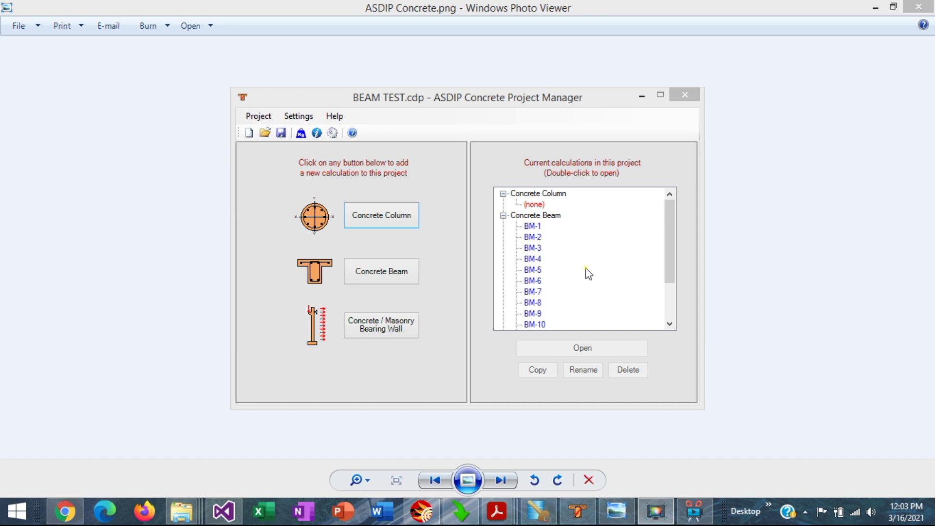
left_click_drag(668, 236, 673, 239)
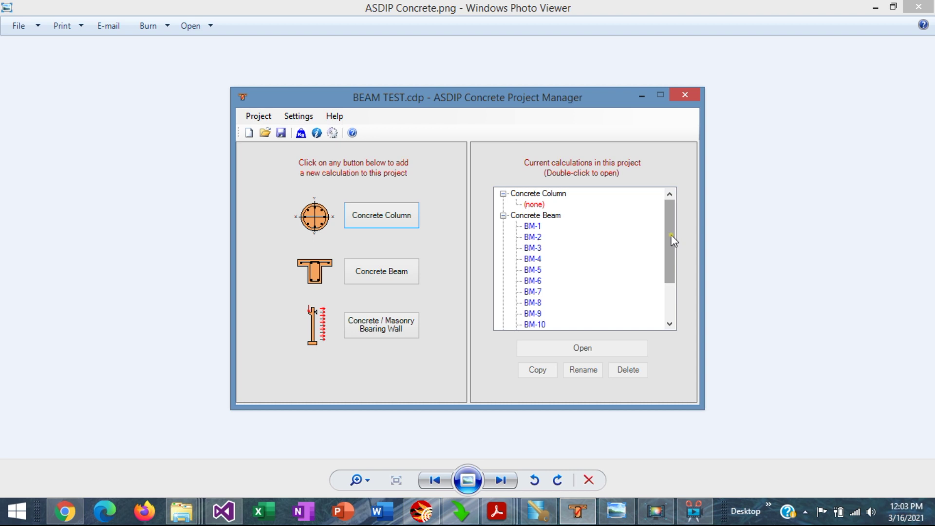
double_click(531, 227)
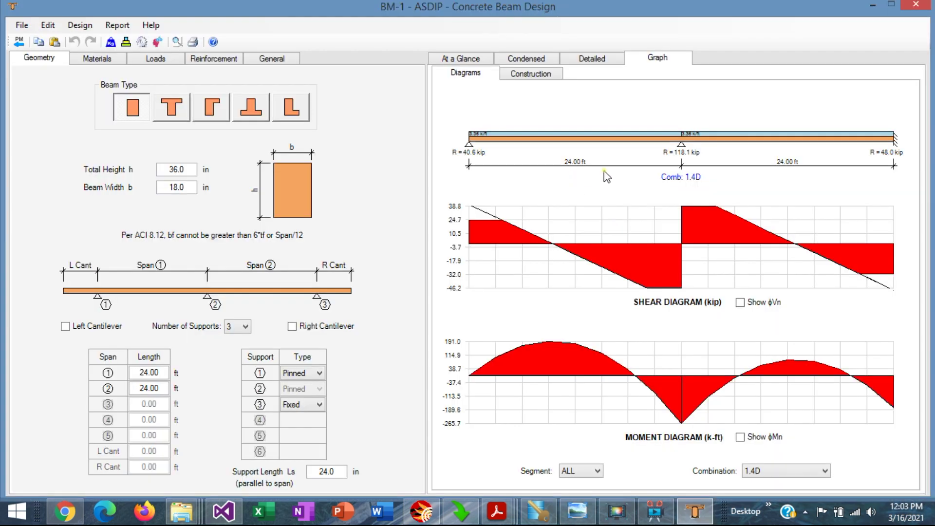
left_click(535, 76)
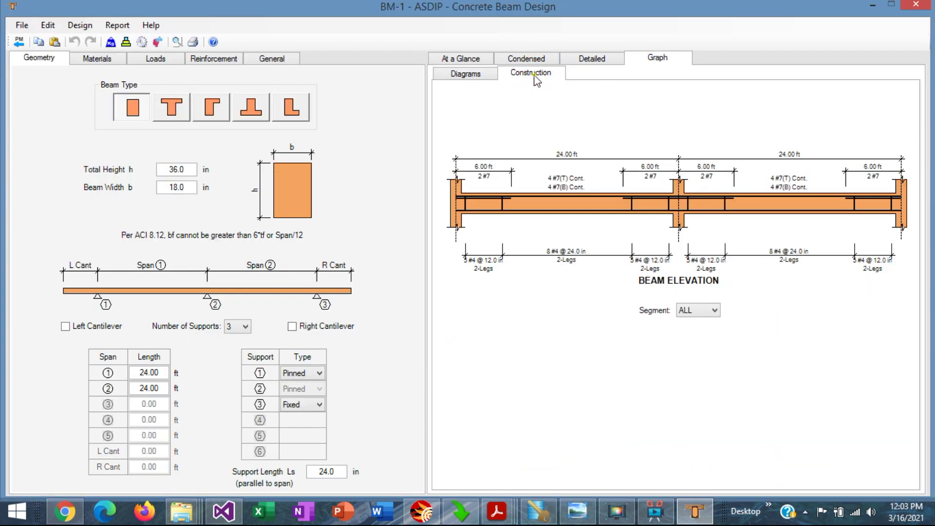
Open BM-2, review its three-span construction elevation, then select BM-5 in the beam list.
left_click(18, 43)
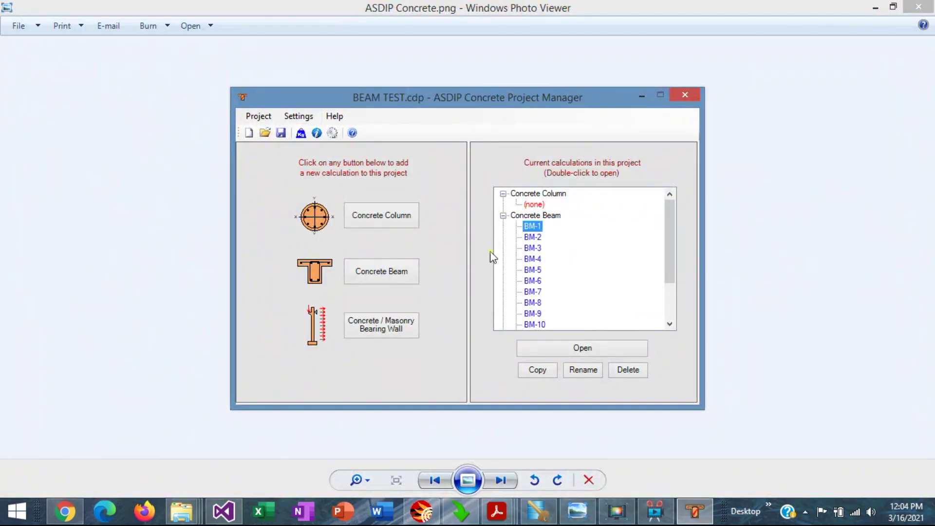
left_click(532, 215)
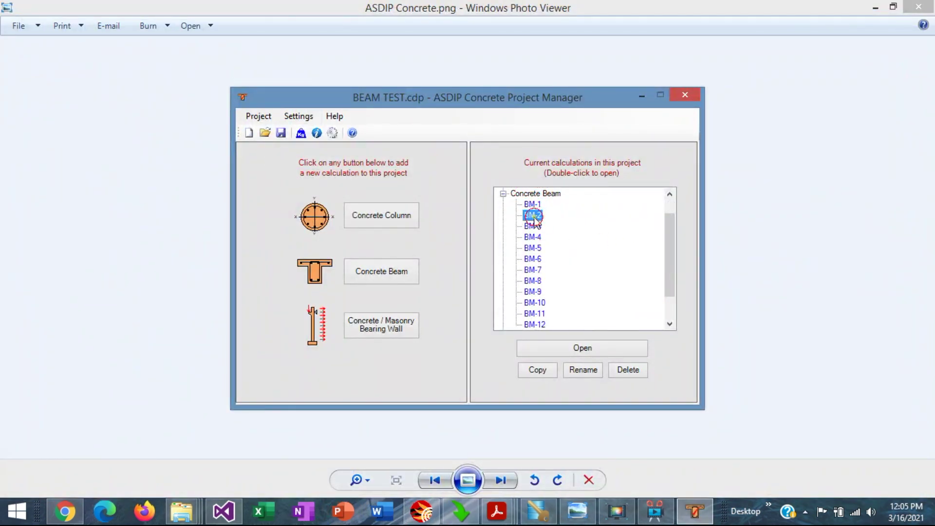
key("alt+F4")
left_click(657, 58)
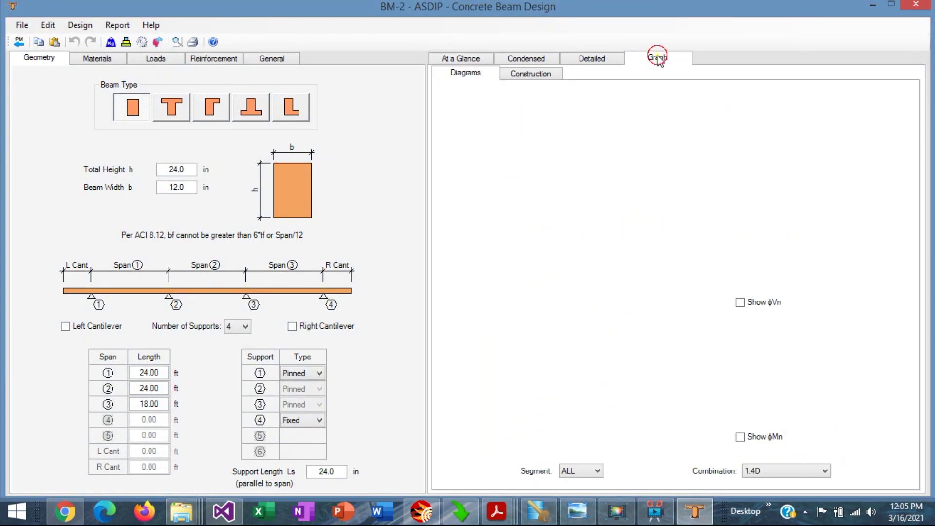
left_click(532, 74)
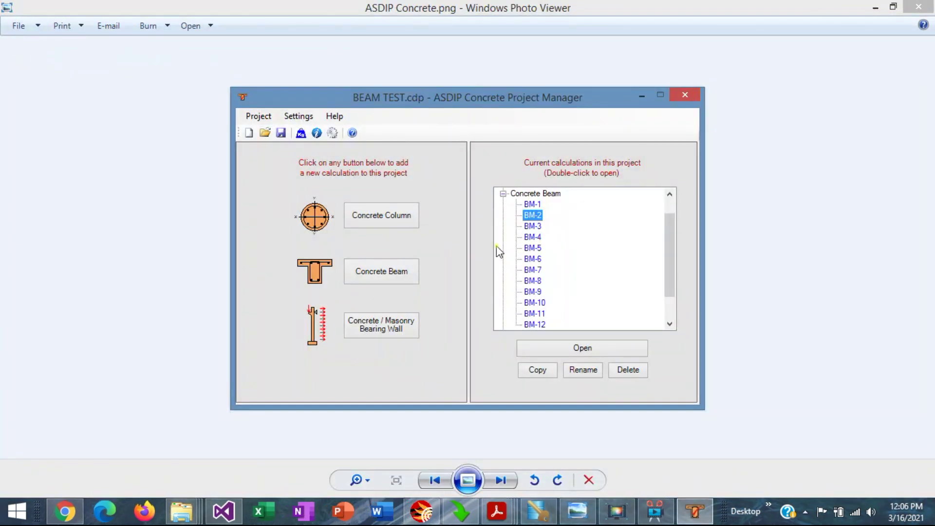
left_click(533, 247)
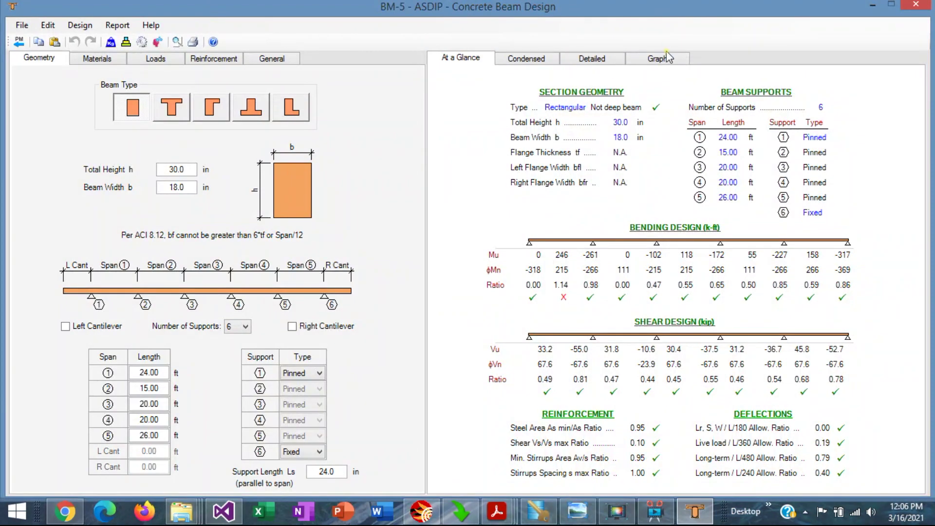
Review BM-5's construction elevation plus its top, bottom and stirrup reinforcement settings.
left_click(662, 57)
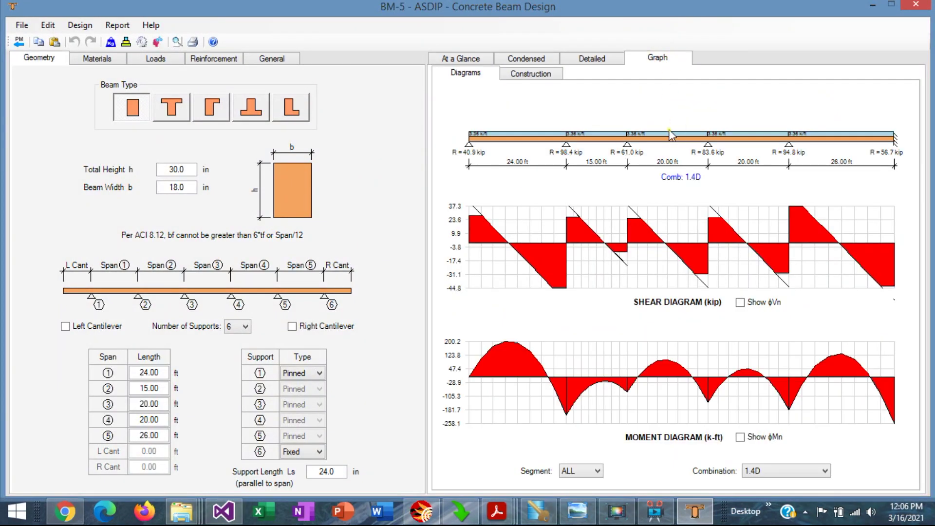
left_click(530, 74)
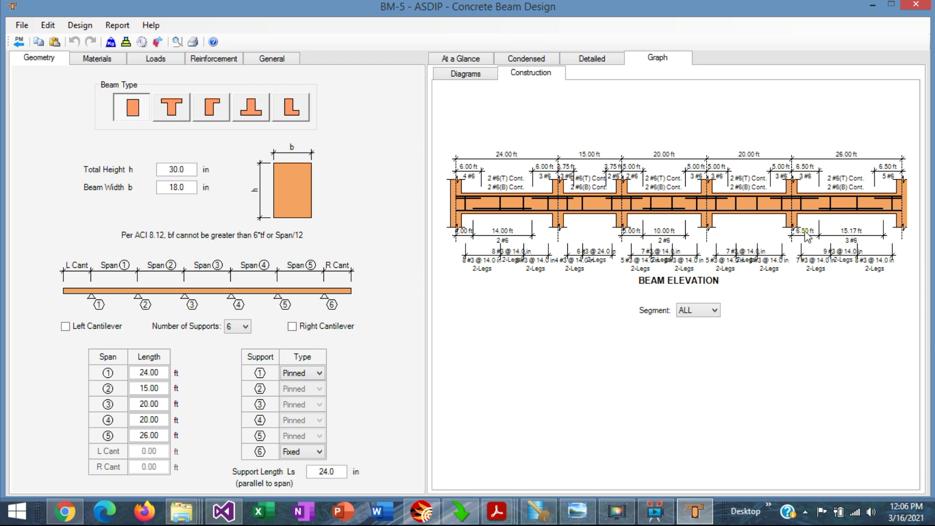
left_click(218, 60)
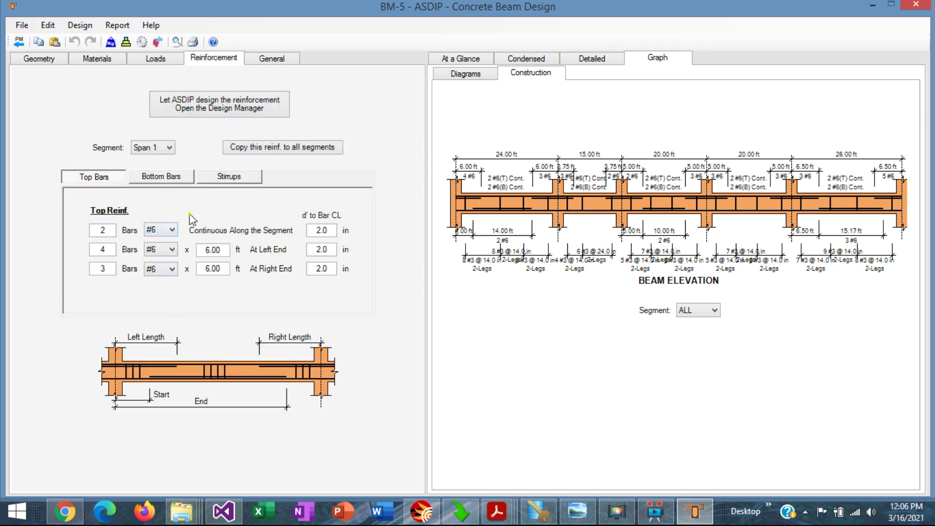
left_click(161, 180)
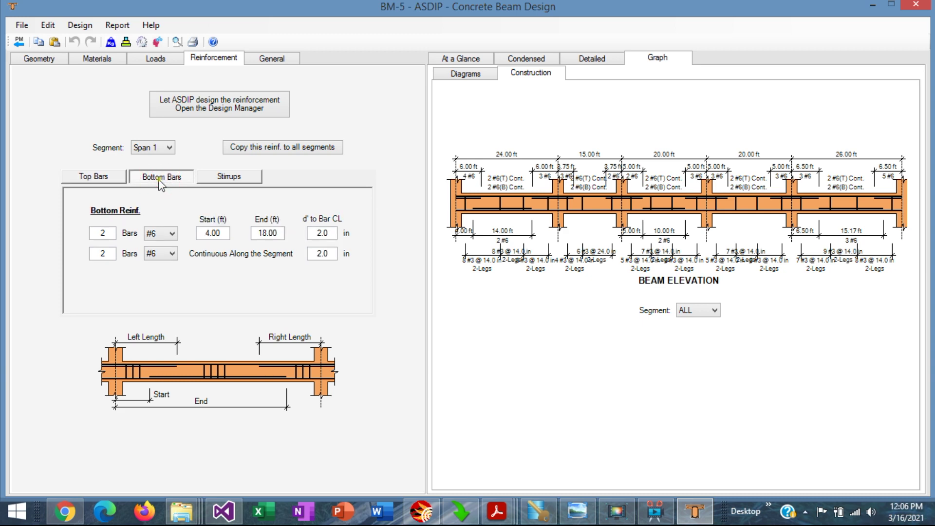
left_click(239, 179)
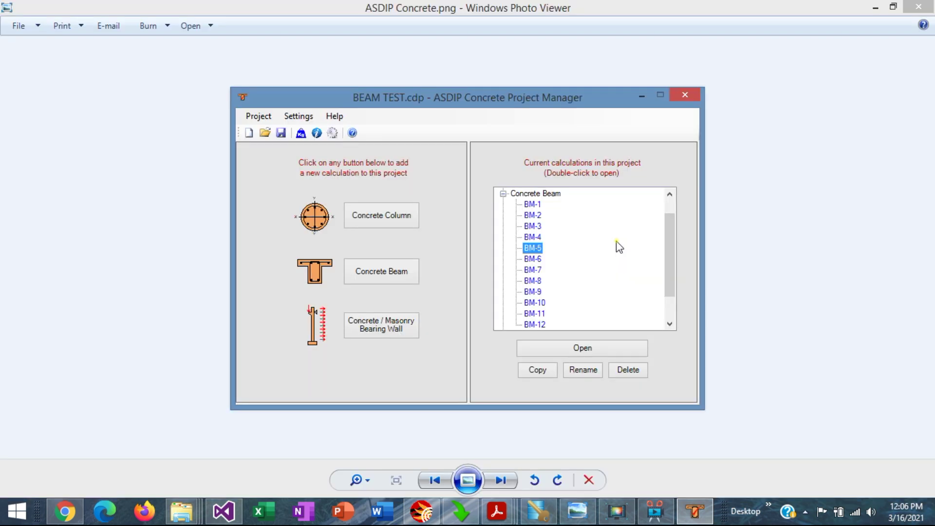
Choose Project > Schedule to bring up the empty Beam Schedule table.
mouse_move(671, 263)
left_mouse_down()
mouse_move(674, 284)
mouse_move(667, 257)
left_mouse_up()
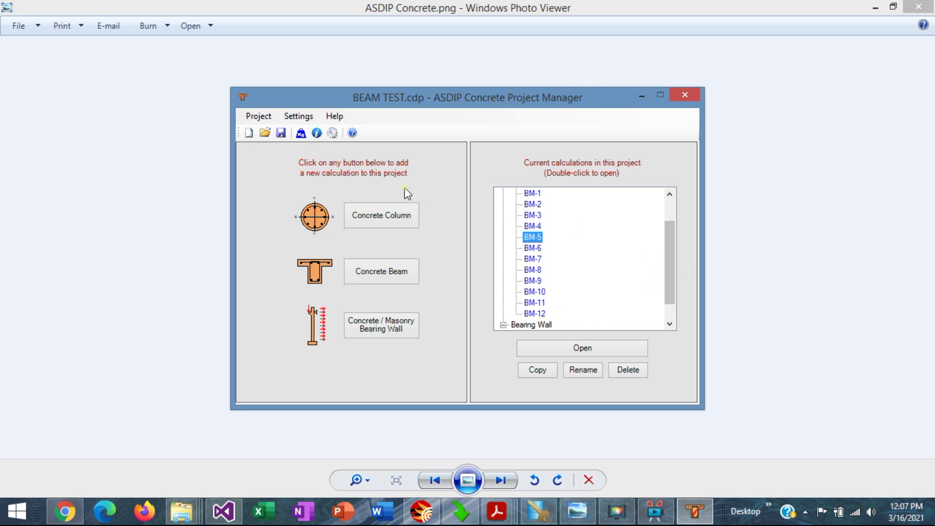
left_click(258, 116)
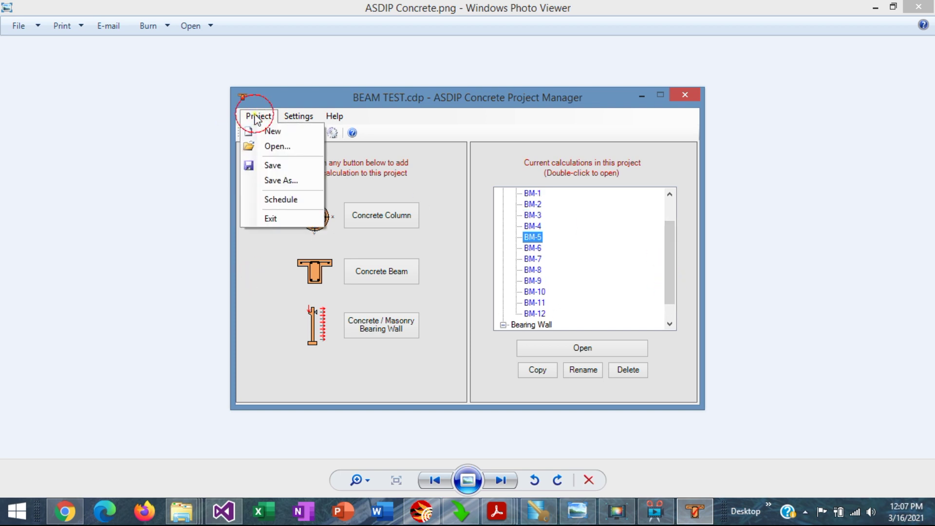
left_click(283, 200)
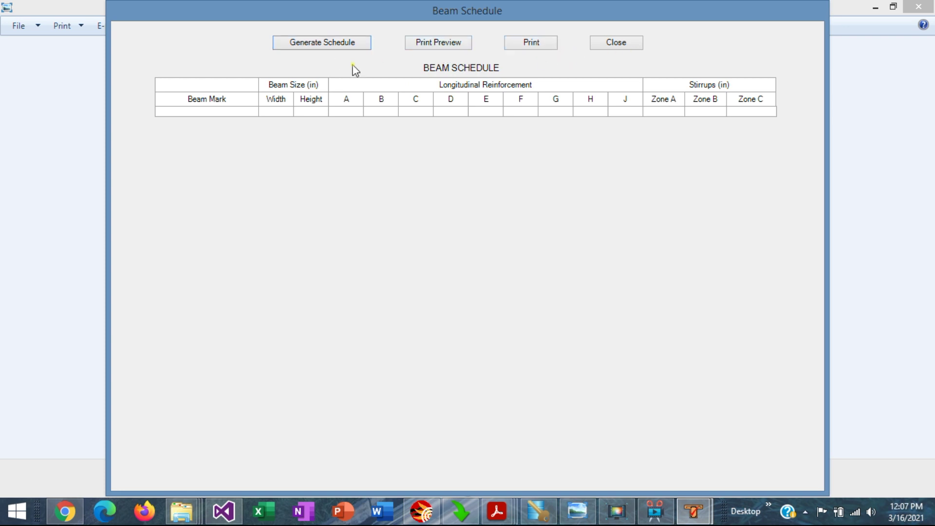
left_click(317, 42)
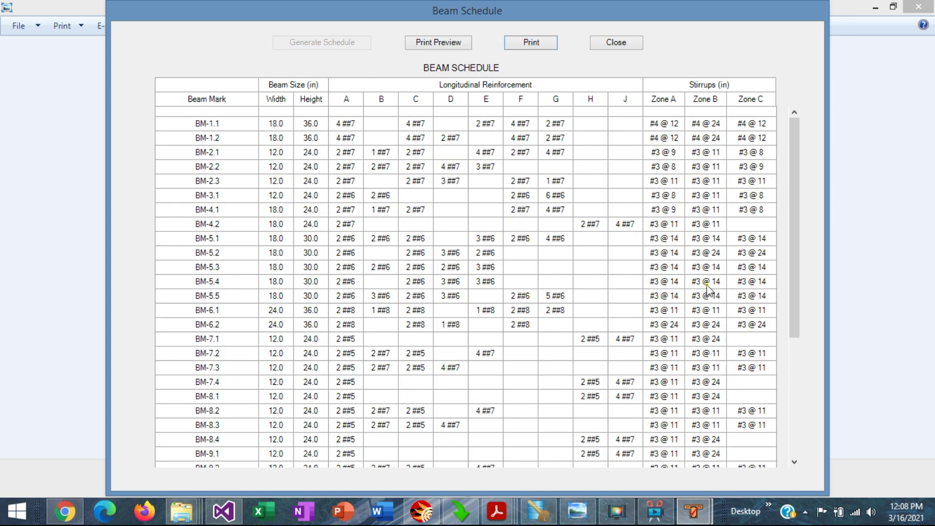
scroll(708, 289, "down", 5)
scroll(709, 289, "up", 5)
scroll(709, 289, "down", 5)
scroll(709, 289, "up", 5)
scroll(709, 289, "down", 5)
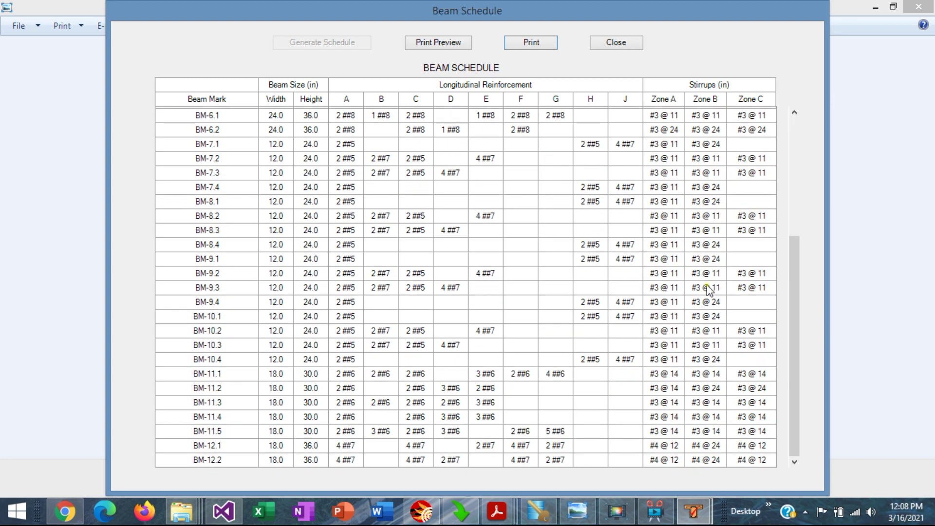
scroll(708, 289, "up", 5)
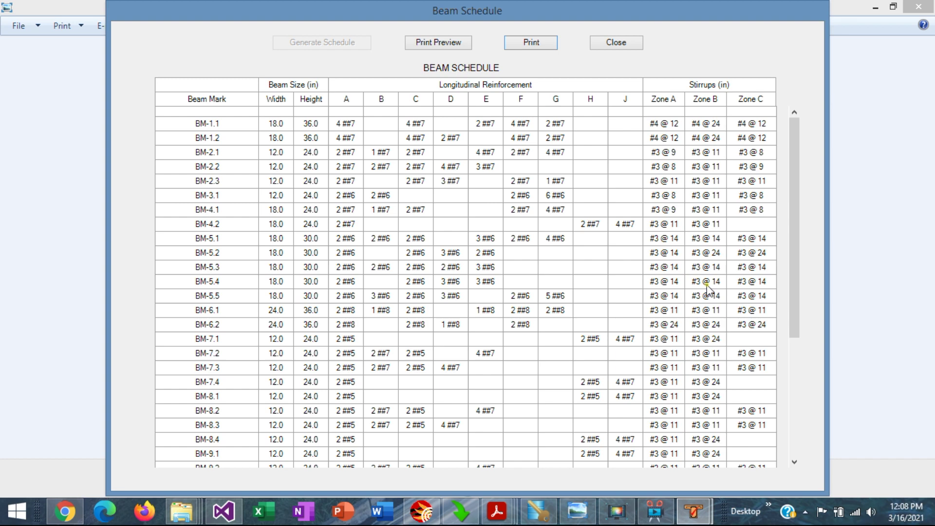
scroll(709, 289, "down", 5)
scroll(709, 289, "up", 5)
scroll(493, 318, "down", 2)
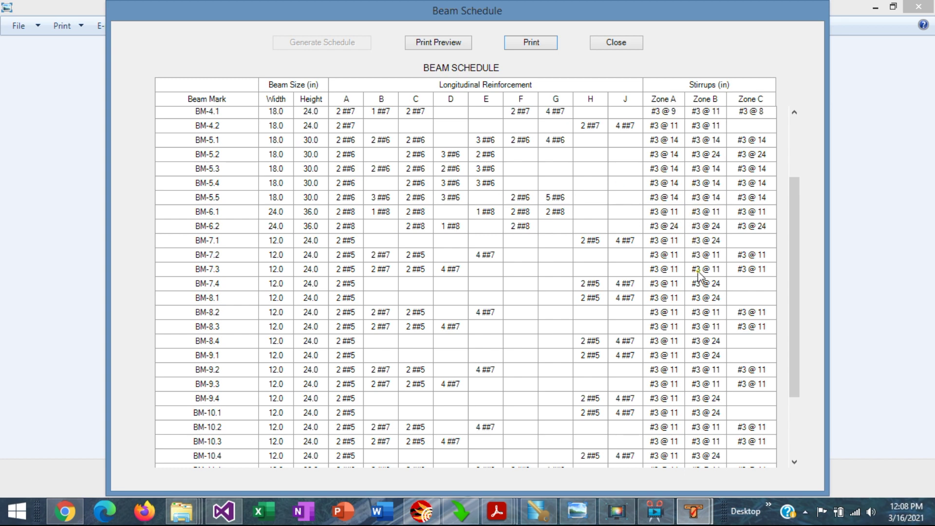
scroll(699, 275, "down", 2)
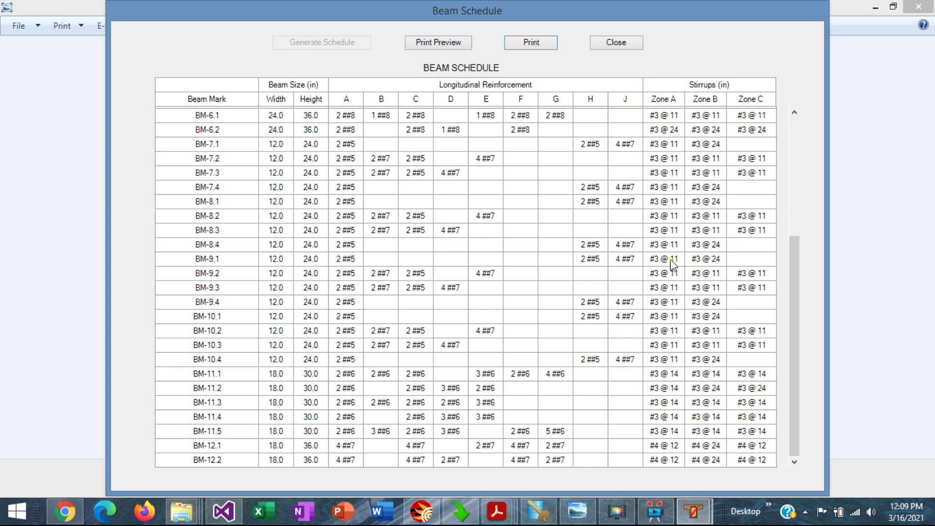
scroll(673, 264, "up", 5)
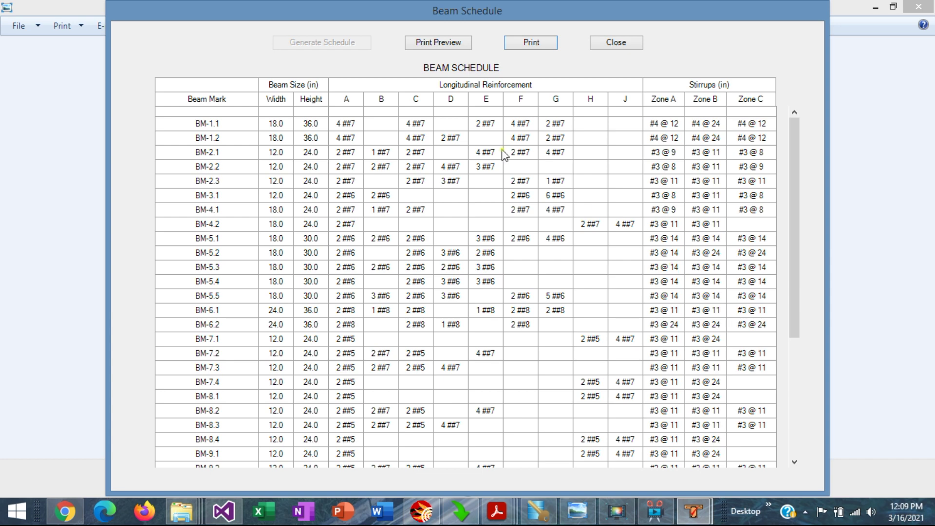
scroll(457, 281, "down", 5)
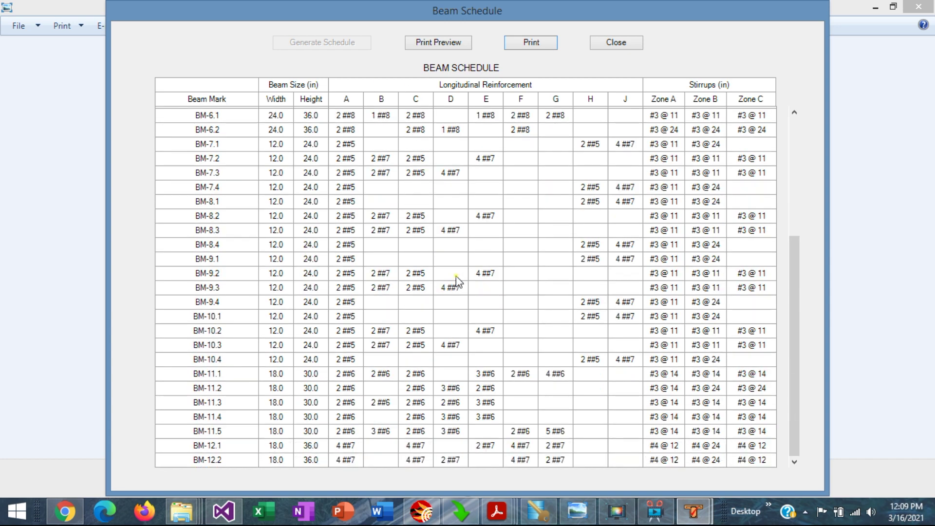
scroll(457, 281, "up", 5)
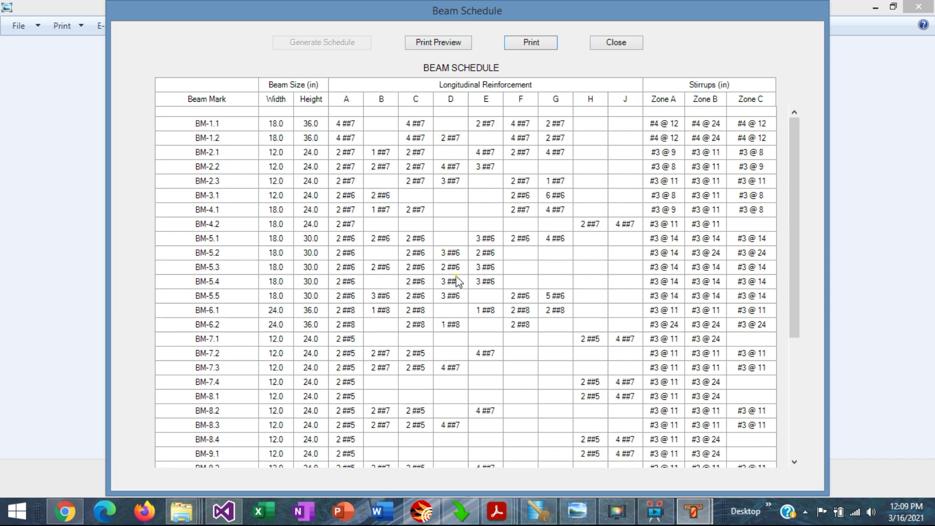
left_click(435, 42)
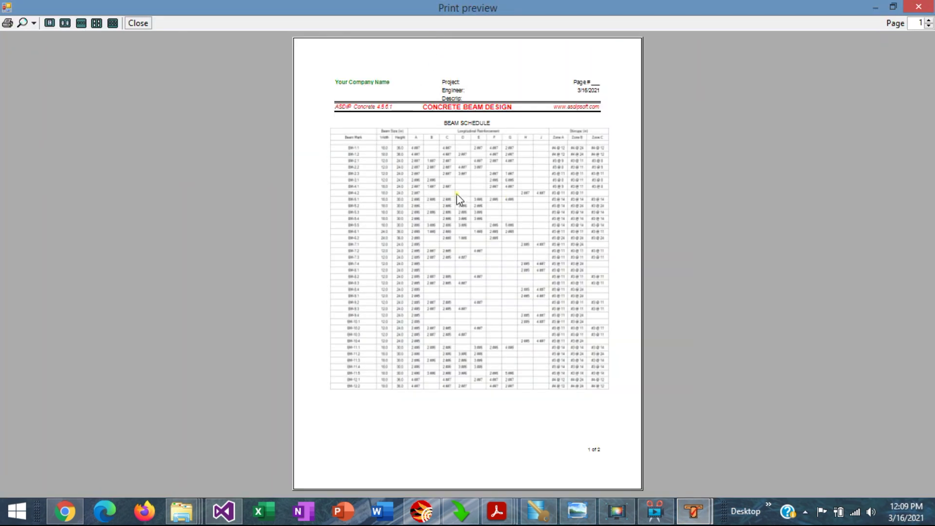
Preview the schedule at 100% zoom, then go to page 2 with the typical reinforcement details.
left_click(31, 26)
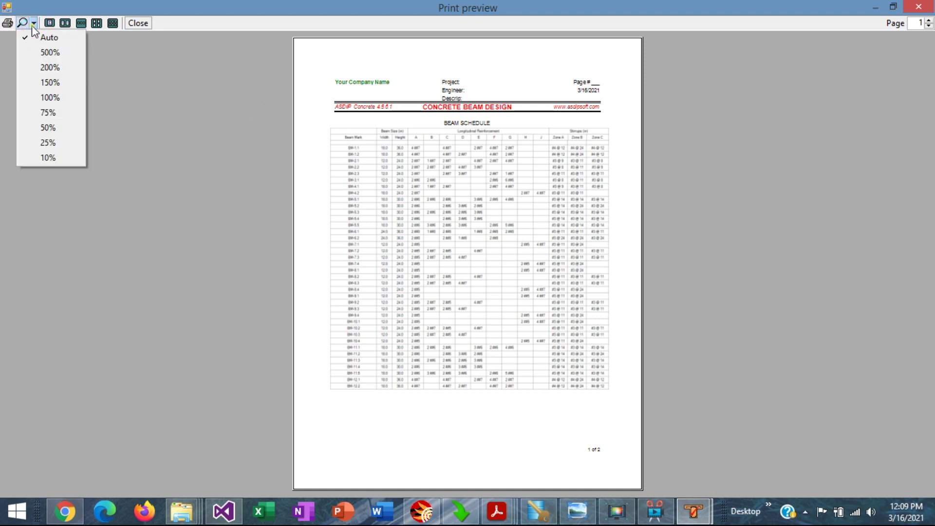
left_click(57, 94)
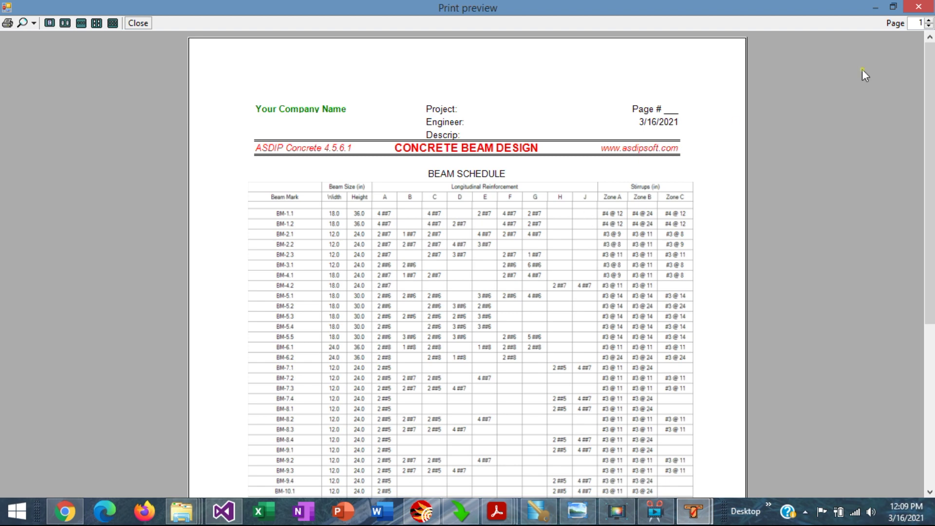
left_click_drag(927, 88, 931, 127)
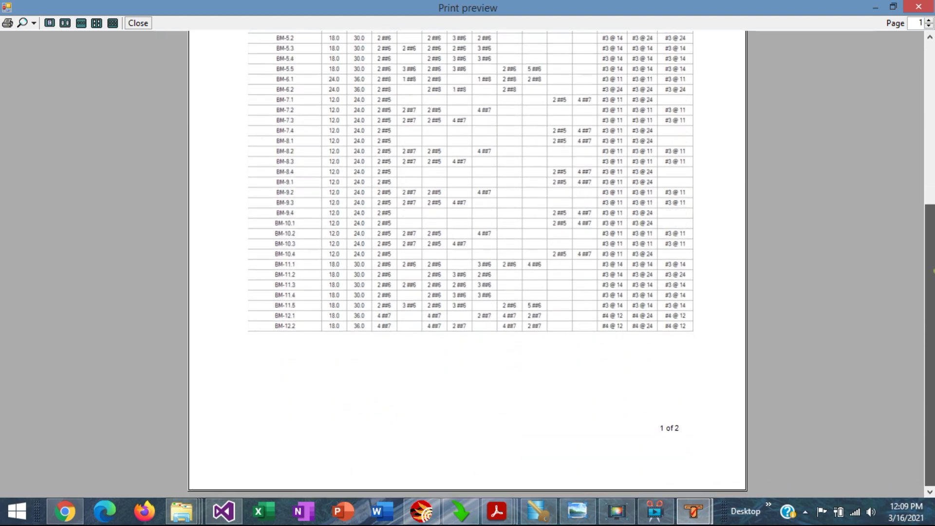
left_click_drag(928, 251, 925, 74)
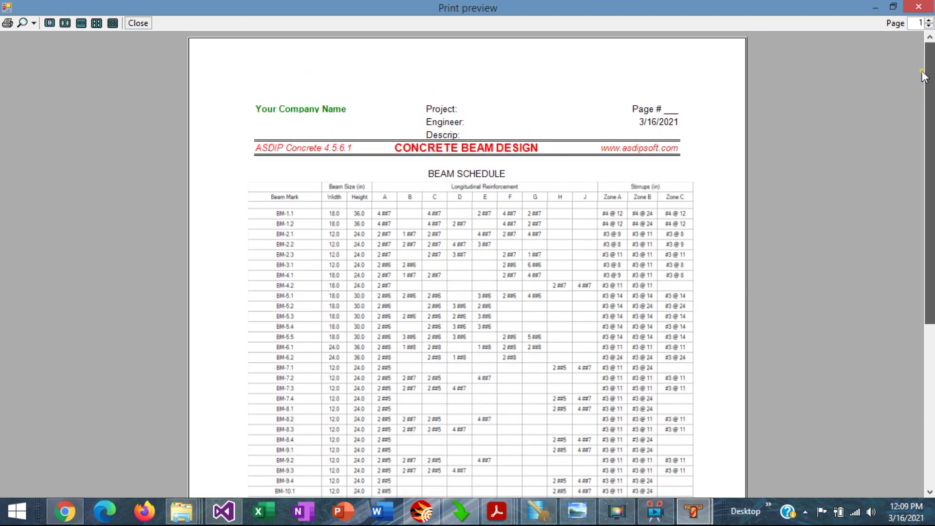
left_click(928, 21)
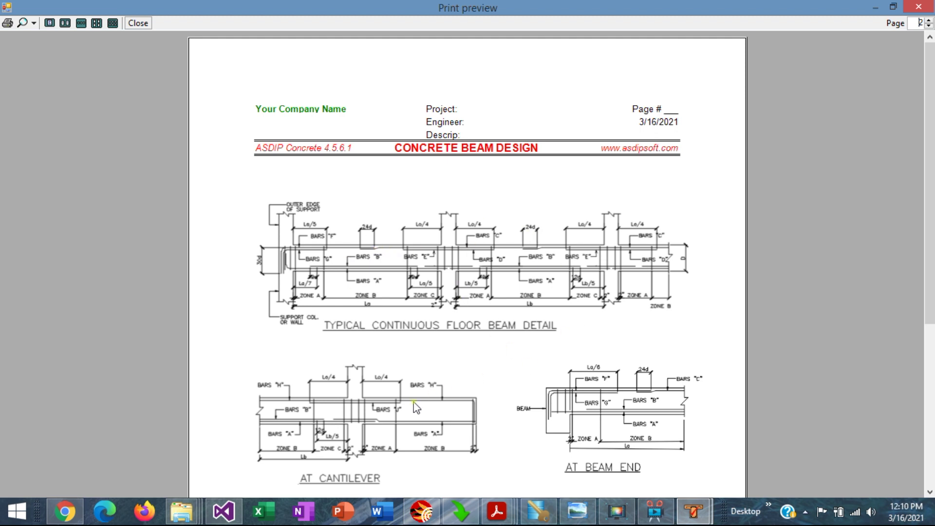
scroll(929, 198, "down", 2)
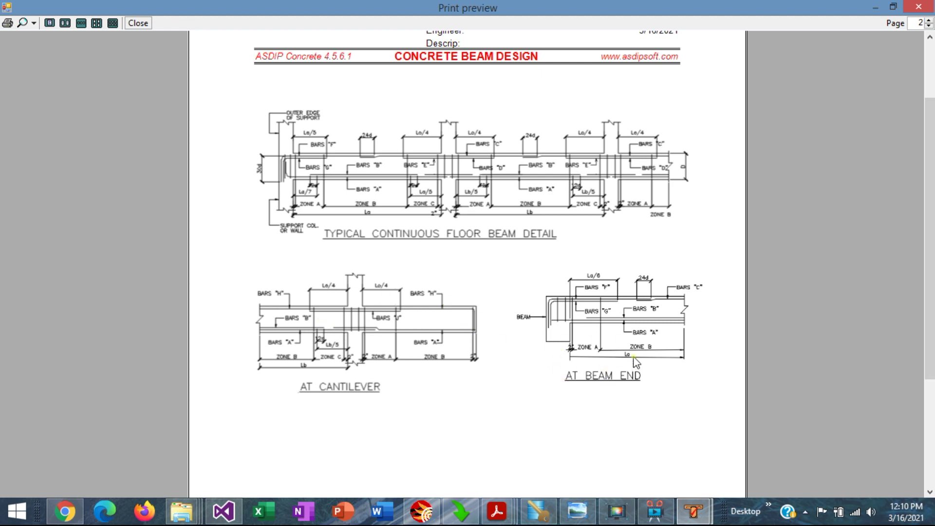
scroll(917, 268, "up", 2)
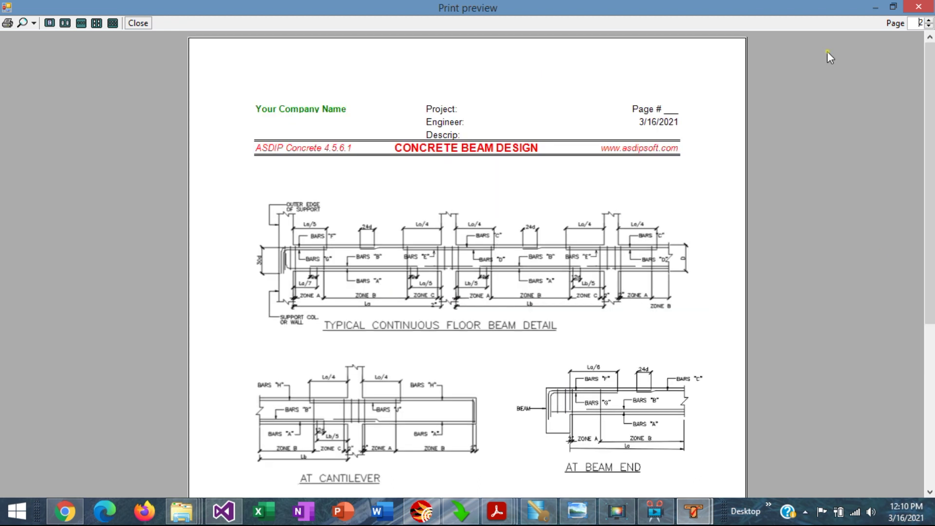
Close the print preview, cancel the Print dialog without printing, and close the Beam Schedule.
left_click(919, 7)
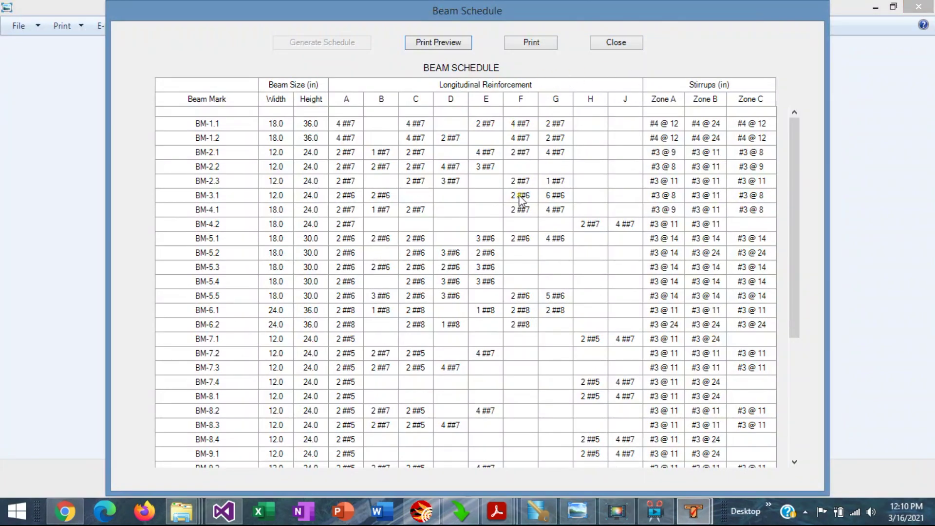
left_click(538, 42)
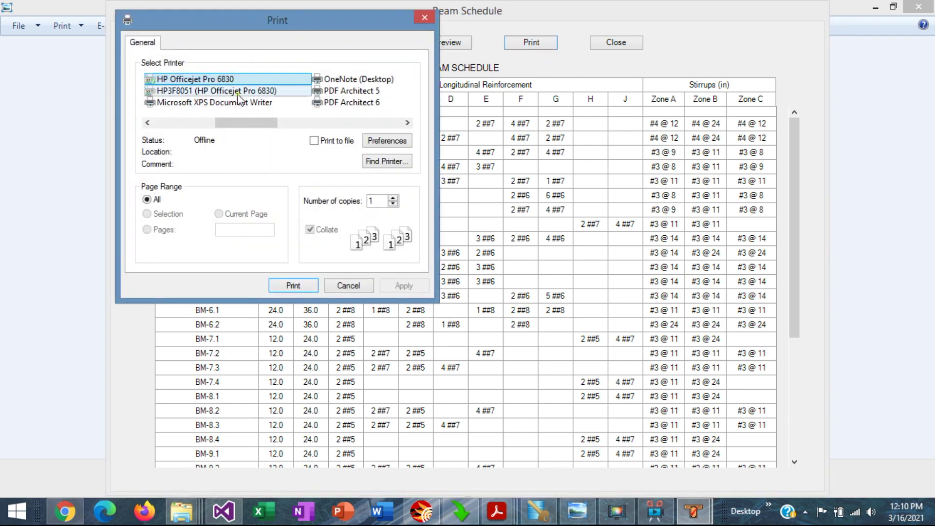
left_click(349, 286)
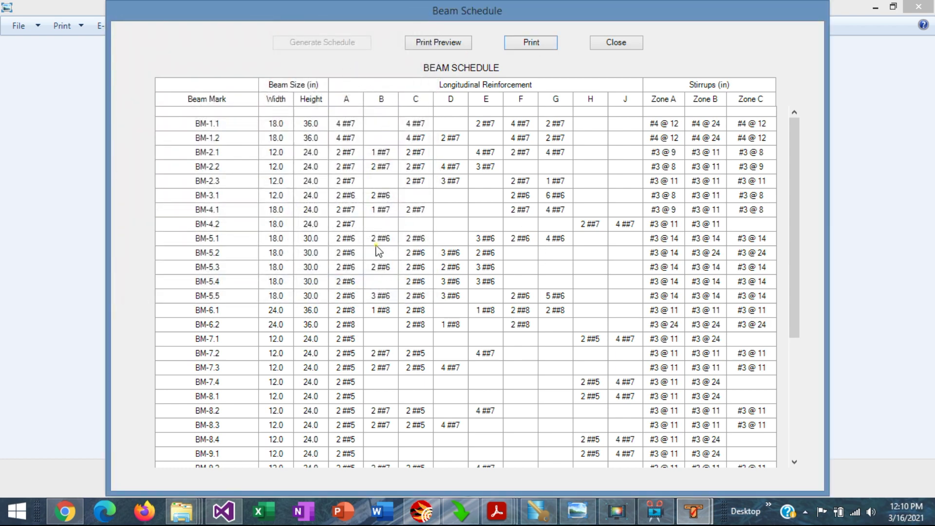
left_click(616, 44)
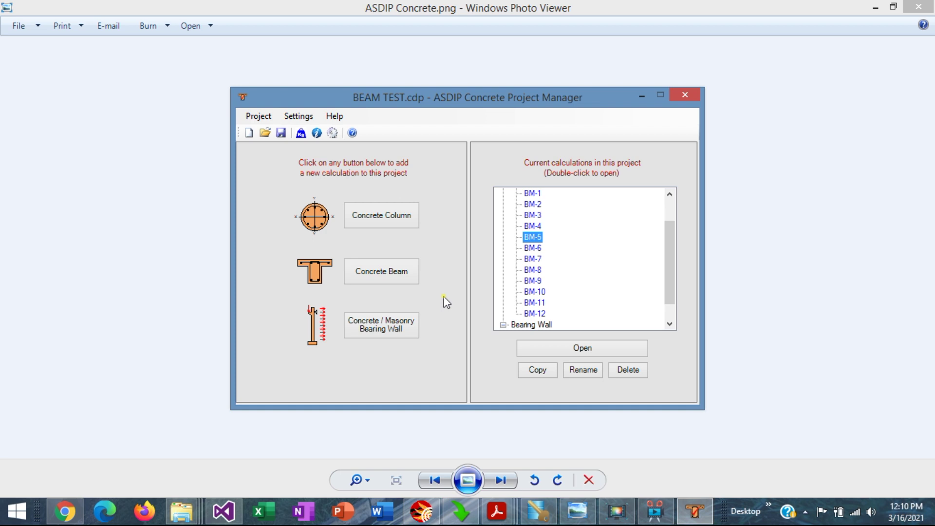
Scroll the Project Manager list to confirm it holds only beams BM-1 to BM-12.
scroll(446, 302, "up", 1)
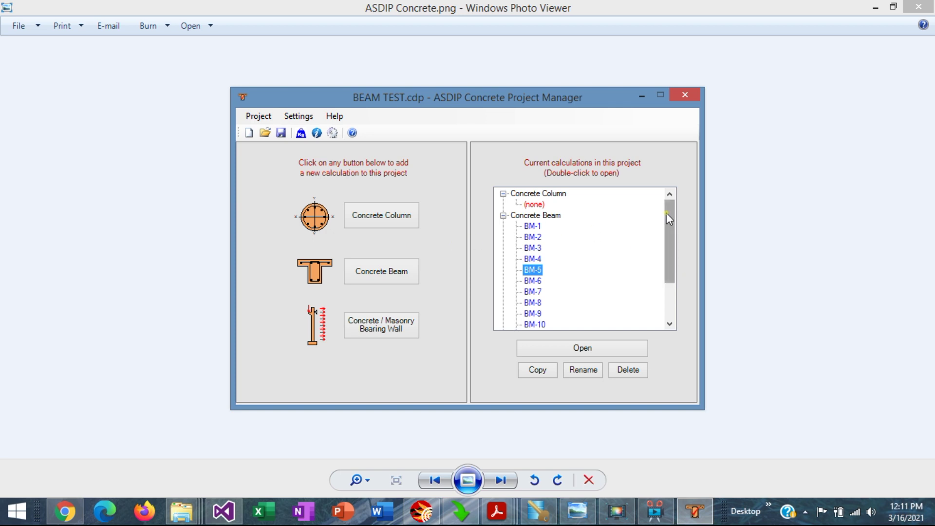
mouse_move(669, 223)
left_mouse_down()
mouse_move(677, 264)
mouse_move(668, 215)
left_mouse_up()
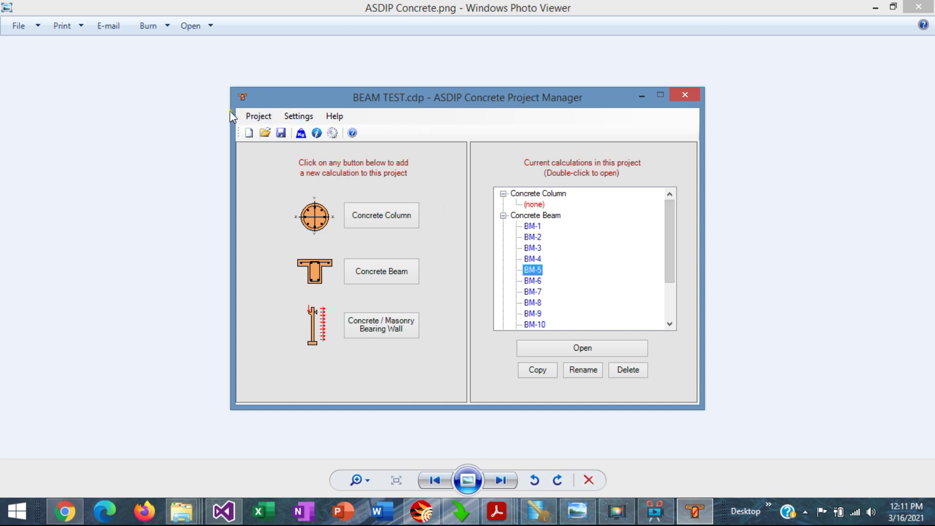
Reopen the Beam Schedule and regenerate its rows for all project beams from BM-1.1.
left_click(261, 118)
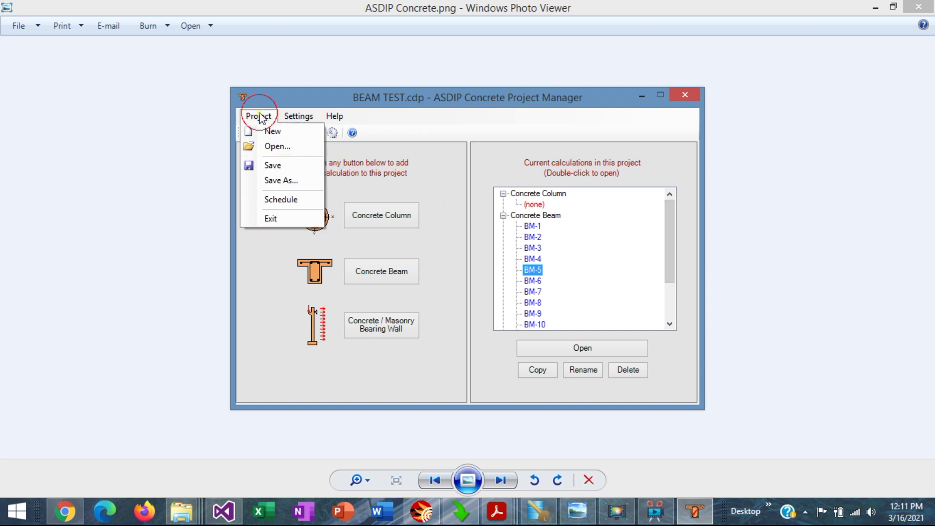
left_click(280, 199)
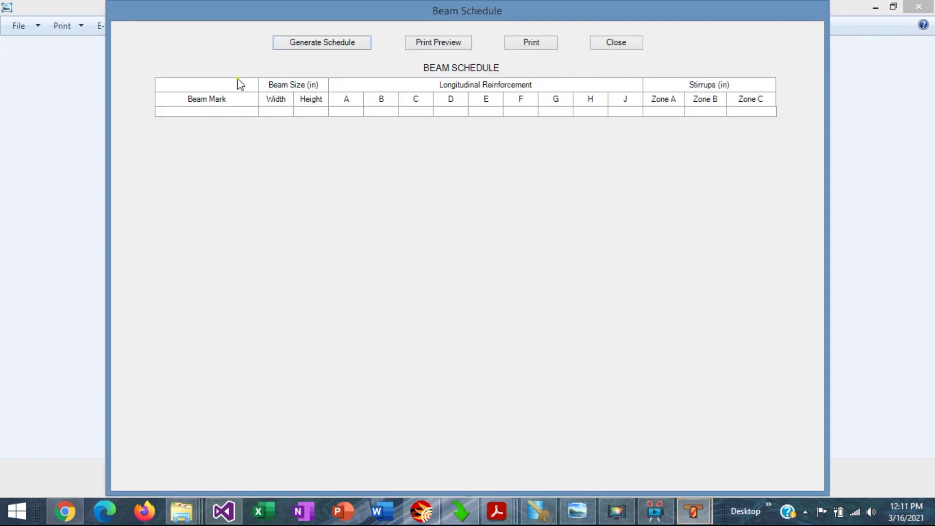
left_click(319, 42)
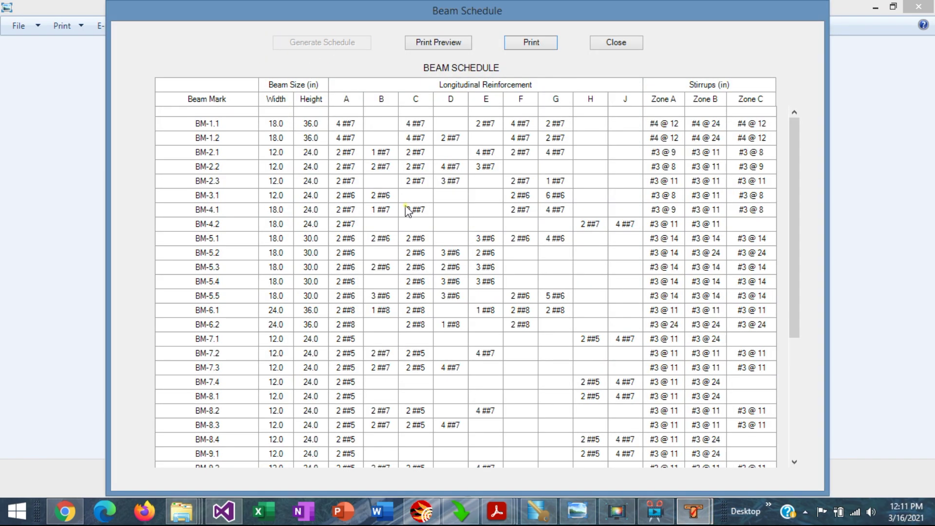